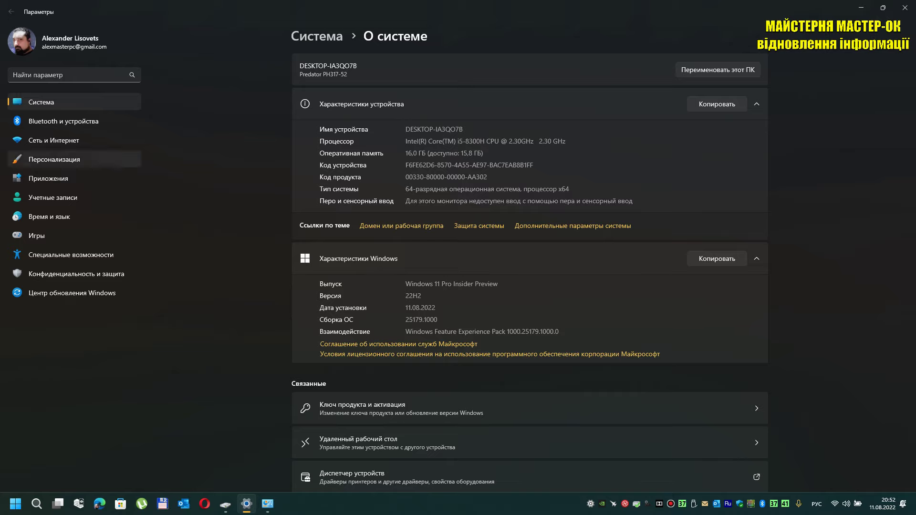
- Look through the Windows Settings categories from Bluetooth and devices to Privacy and security
left_click(64, 121)
left_click(54, 140)
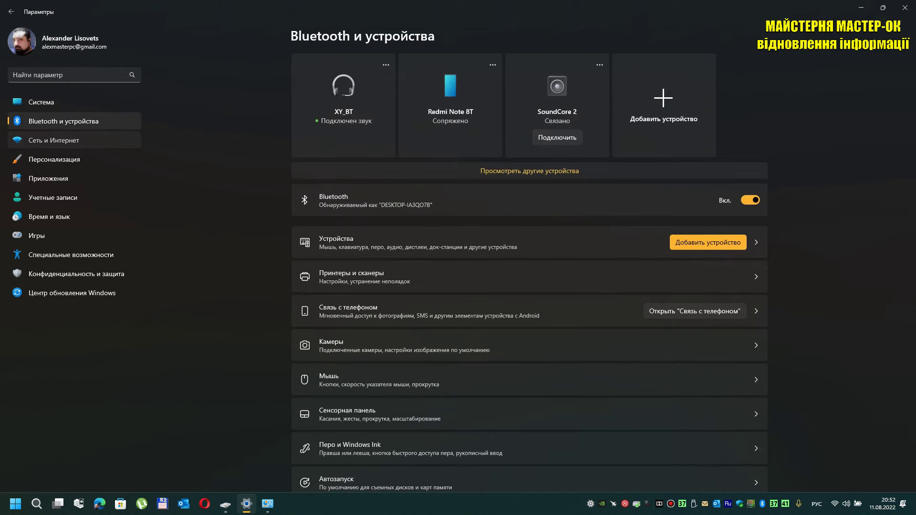
left_click(54, 159)
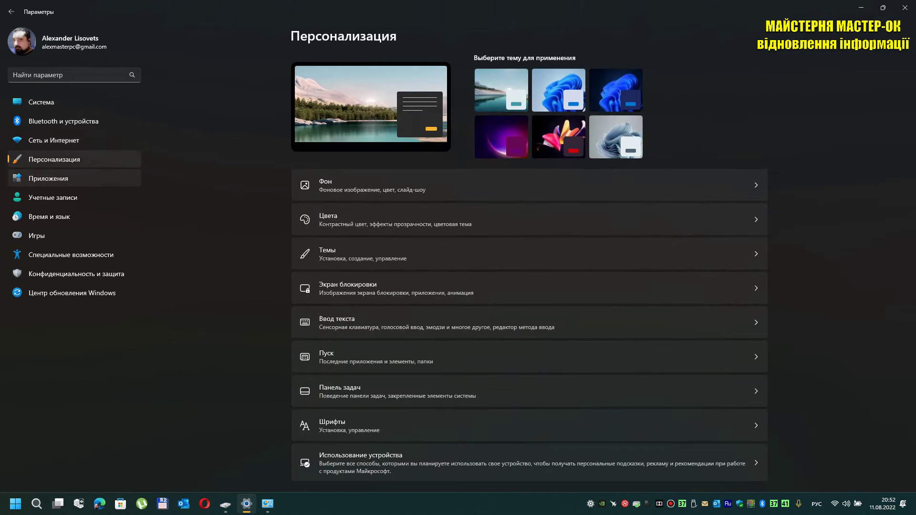
left_click(48, 178)
left_click(52, 197)
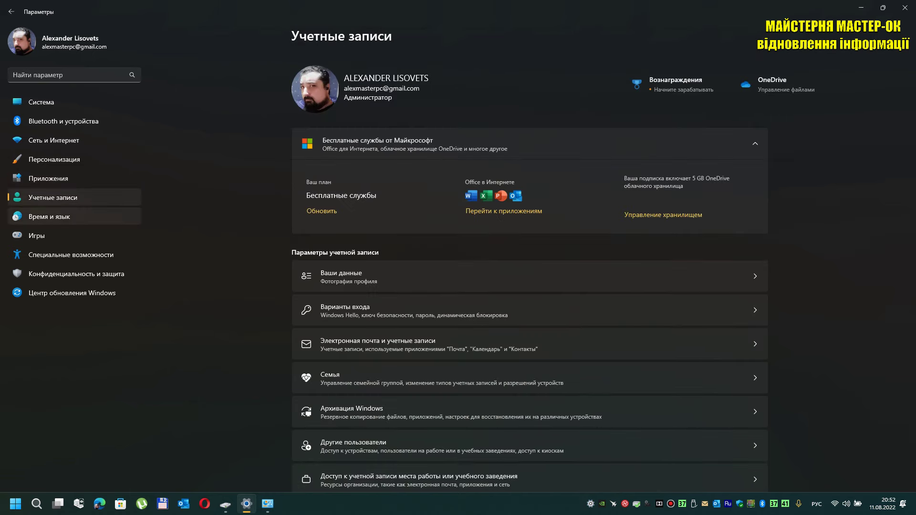
left_click(49, 216)
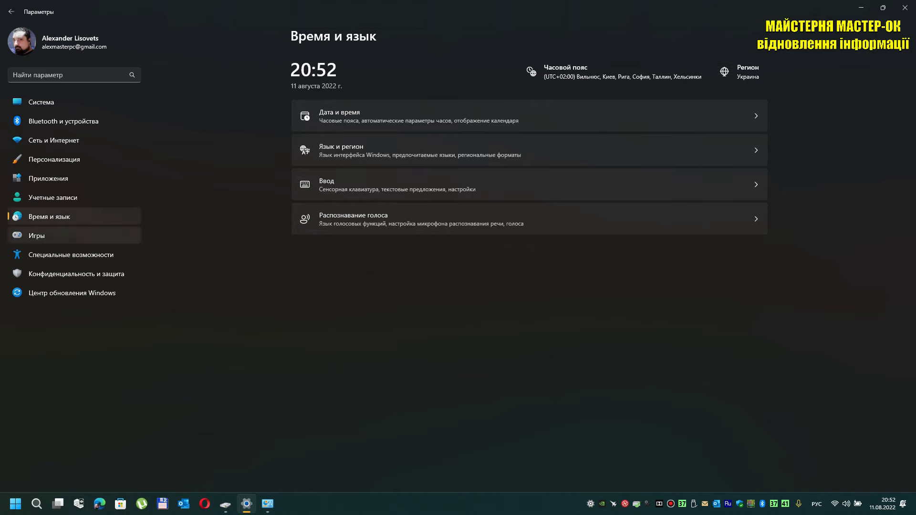
left_click(36, 235)
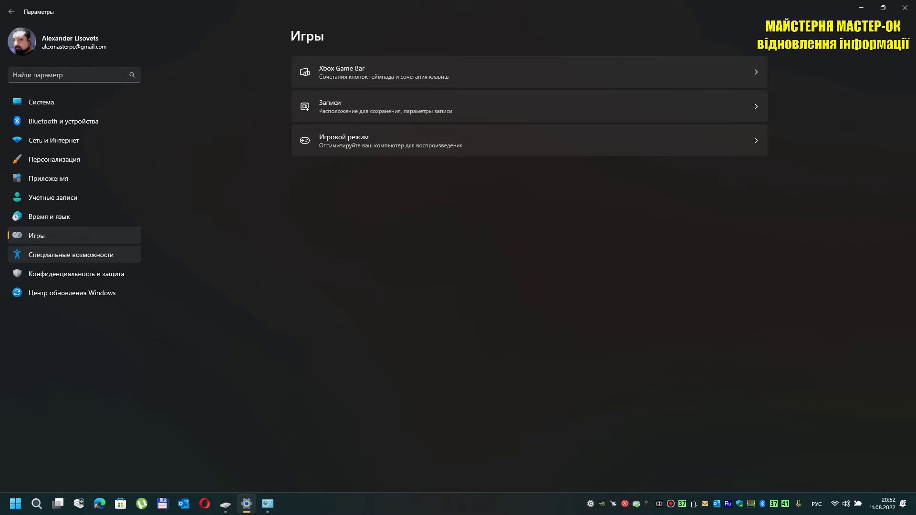
left_click(71, 255)
left_click(76, 273)
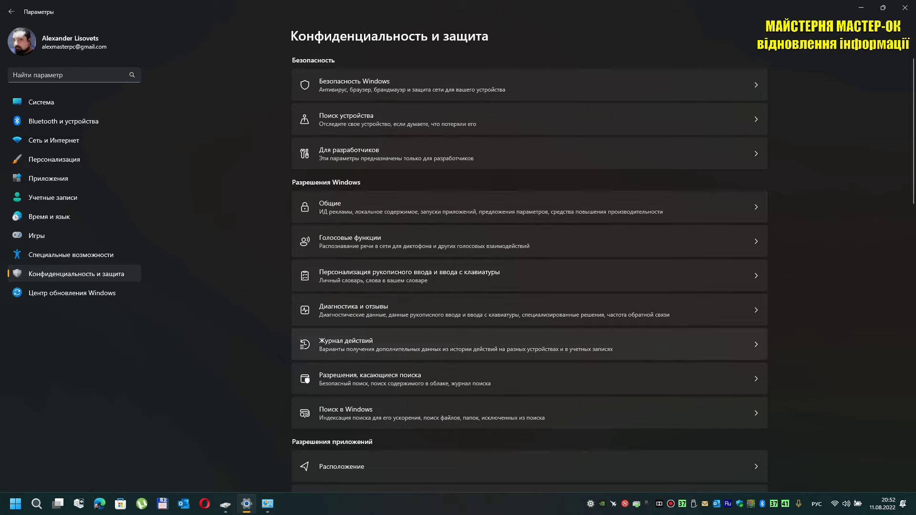
- Examine the Privacy and security page and its developer settings, and close Settings
scroll(529, 286, "down", 3)
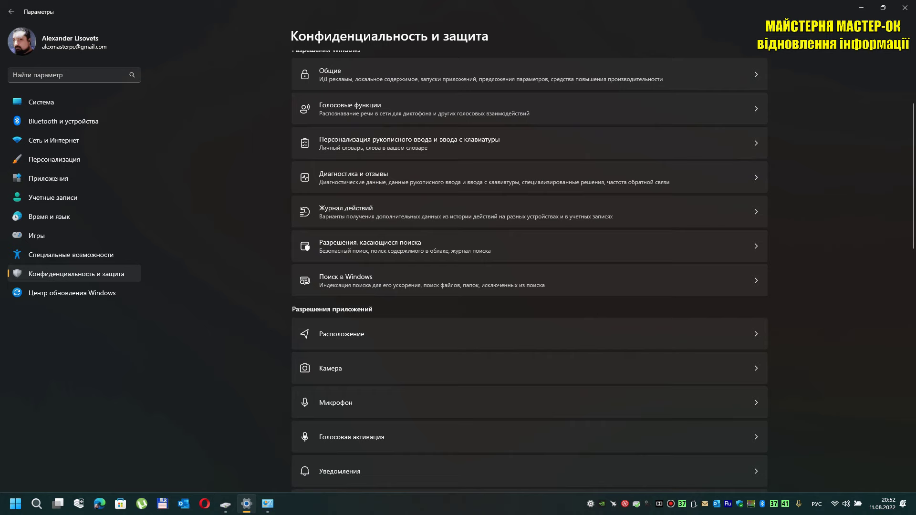
scroll(529, 270, "up", 3)
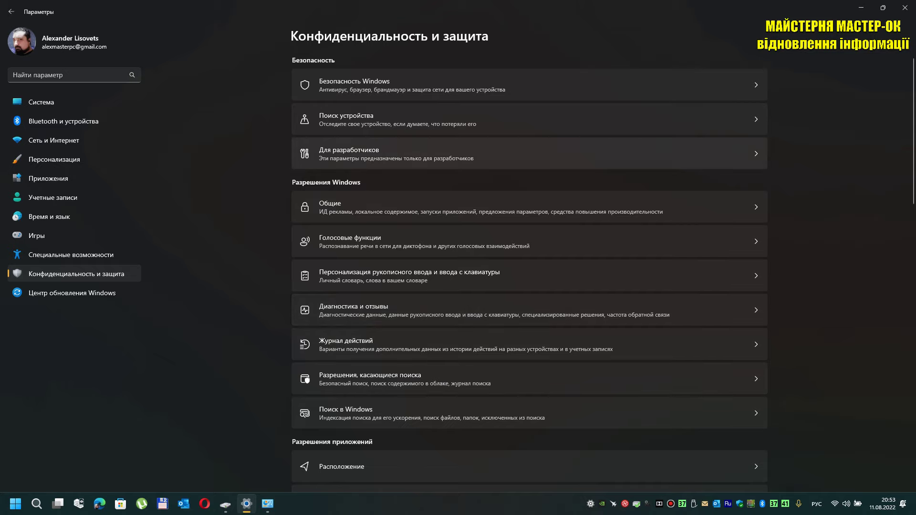
left_click(525, 154)
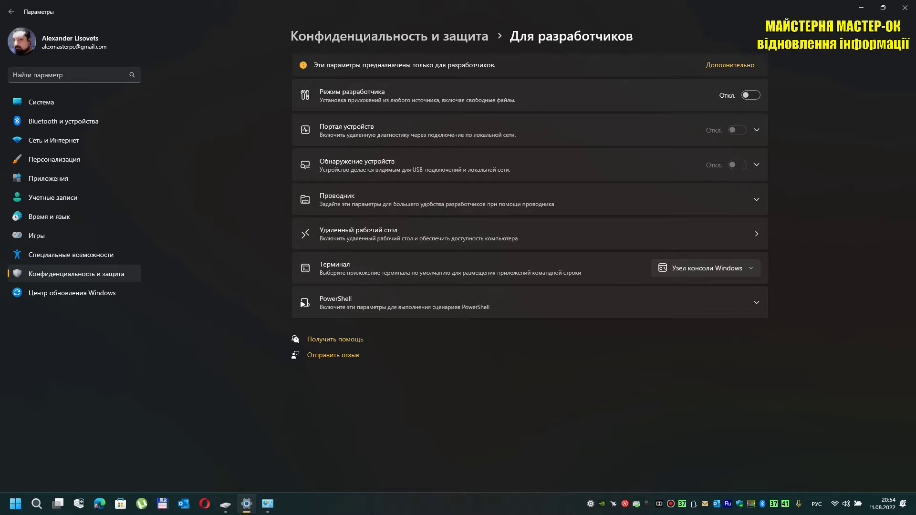
key("alt+F4")
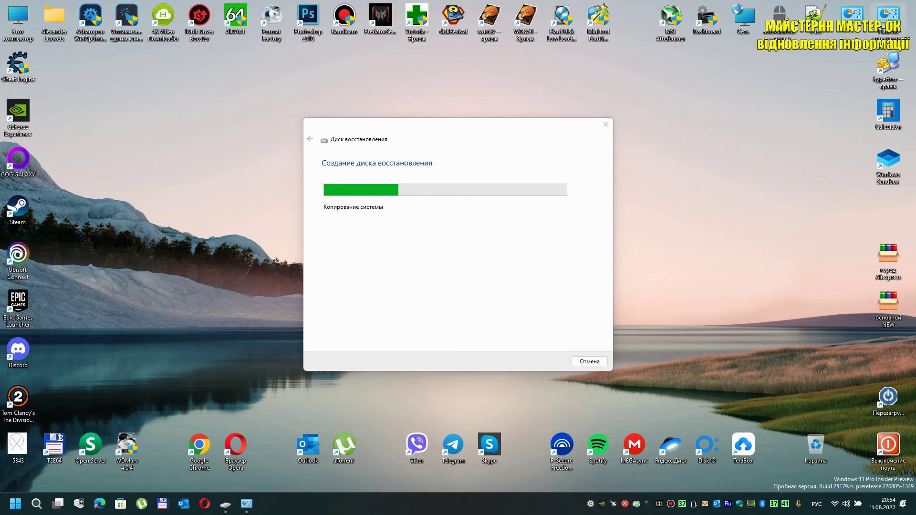
- Reopen Settings, check the desktop icon options under the personalization themes, accept them and close Settings
right_click(15, 504)
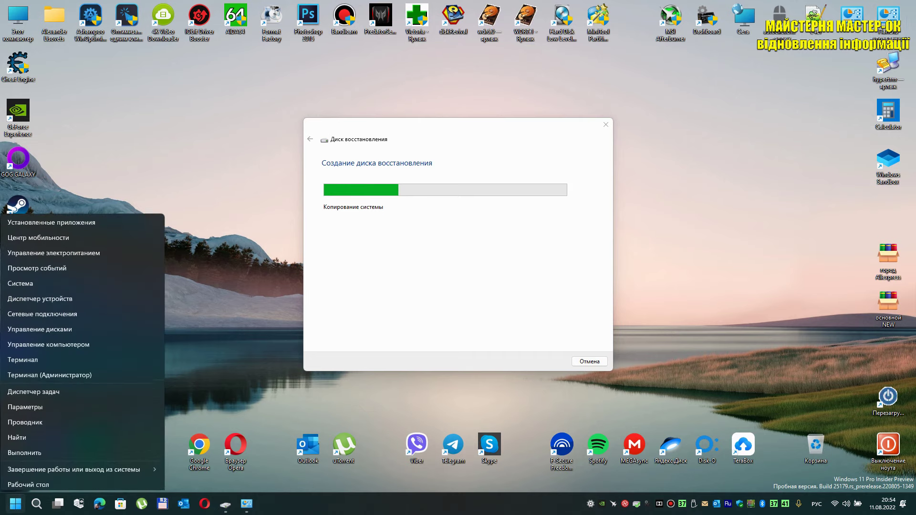
left_click(48, 403)
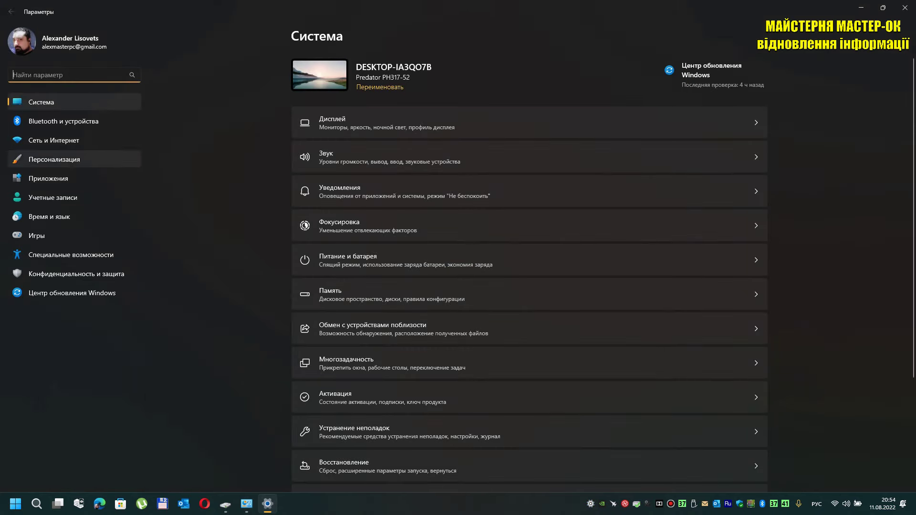
left_click(54, 159)
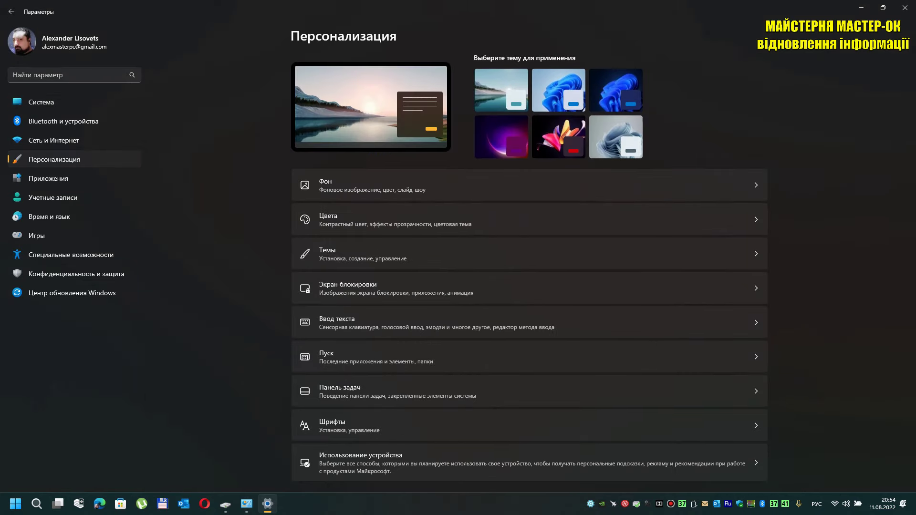
left_click(362, 256)
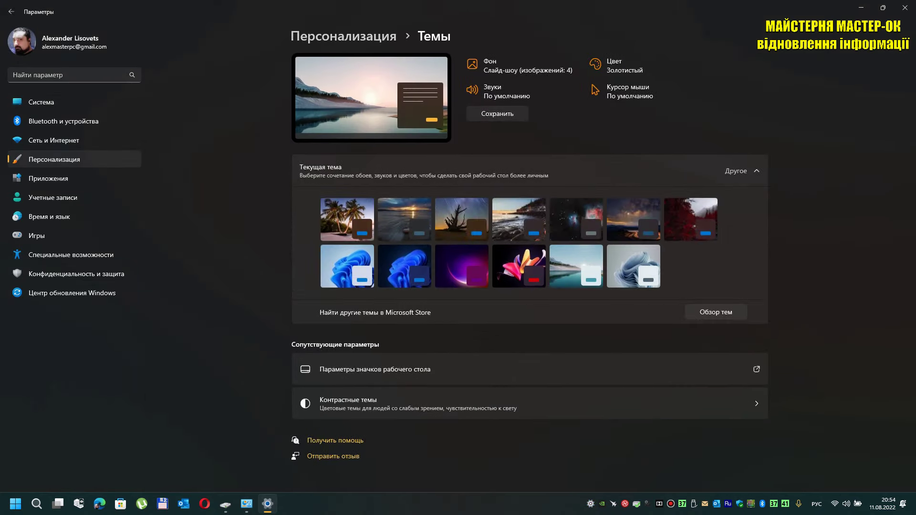
left_click(375, 365)
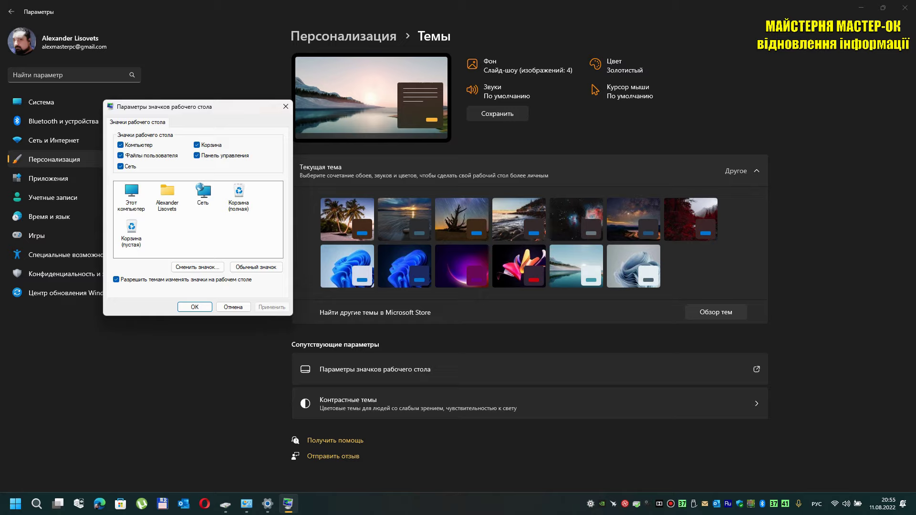
key("Return")
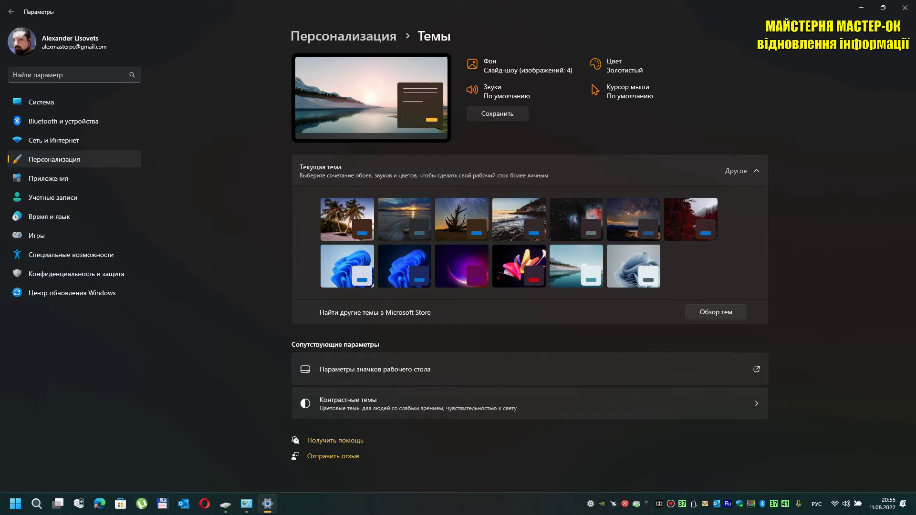
left_click(905, 8)
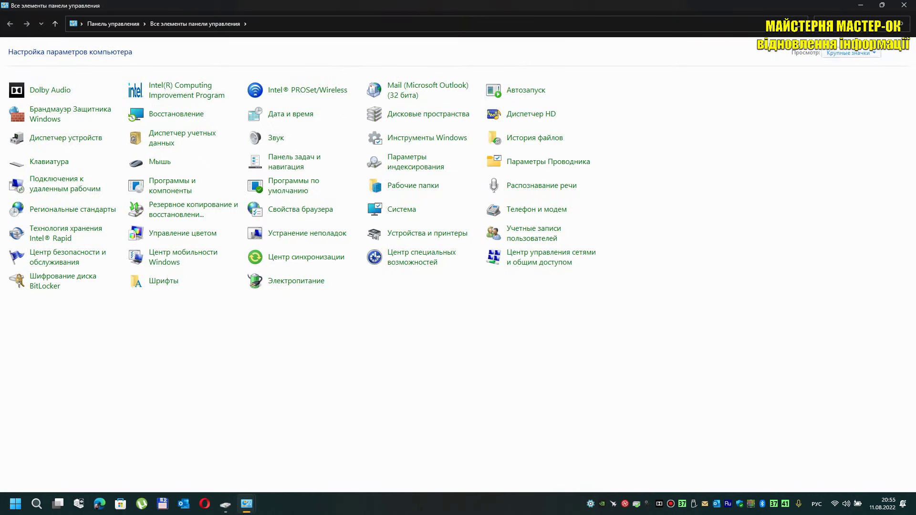
- Compare the Control Panel's category view with its large-icon view and open the Recovery item (Восстановление)
left_click(848, 52)
left_click(852, 65)
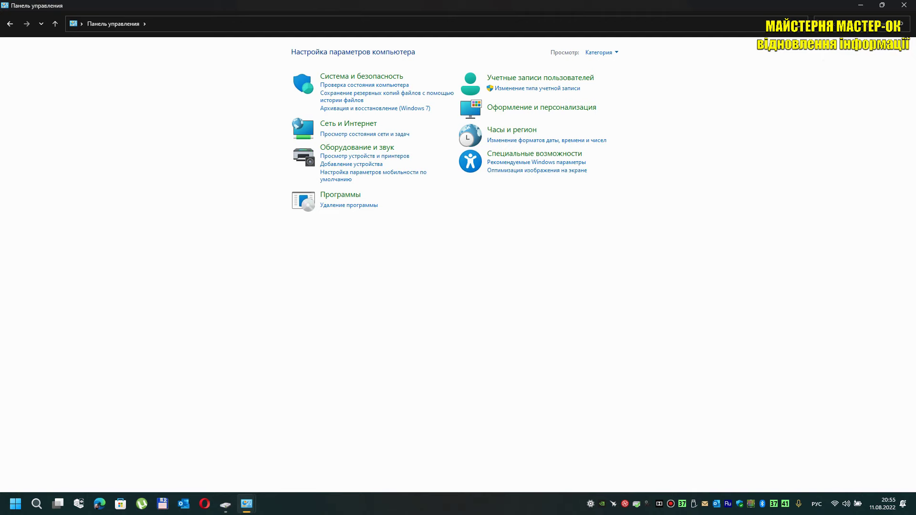
left_click(600, 52)
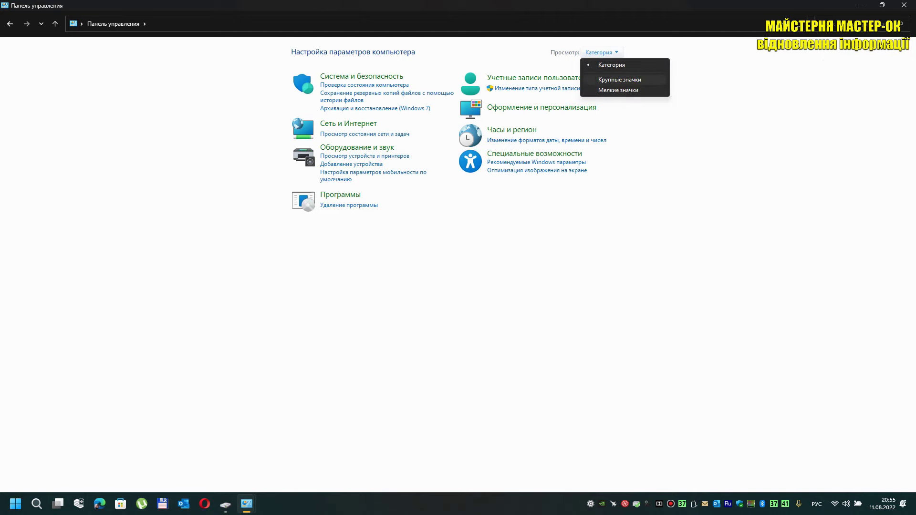
left_click(620, 79)
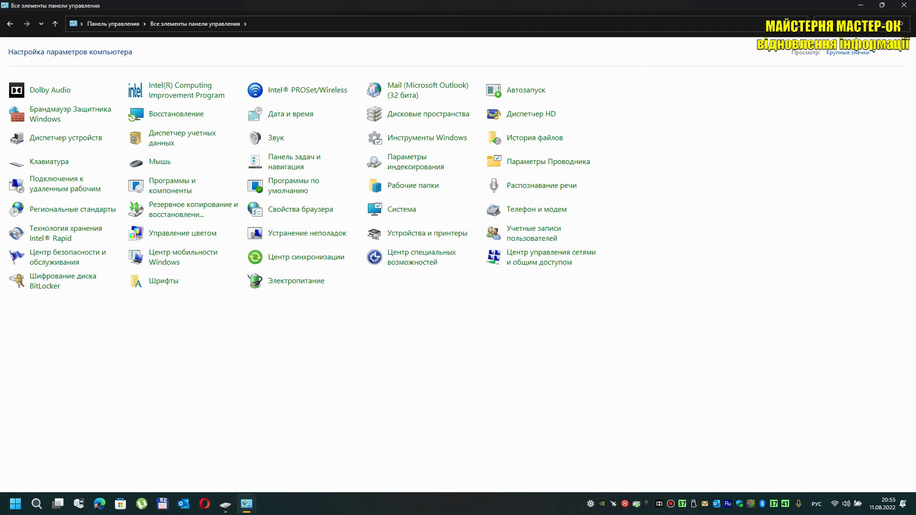
left_click(176, 114)
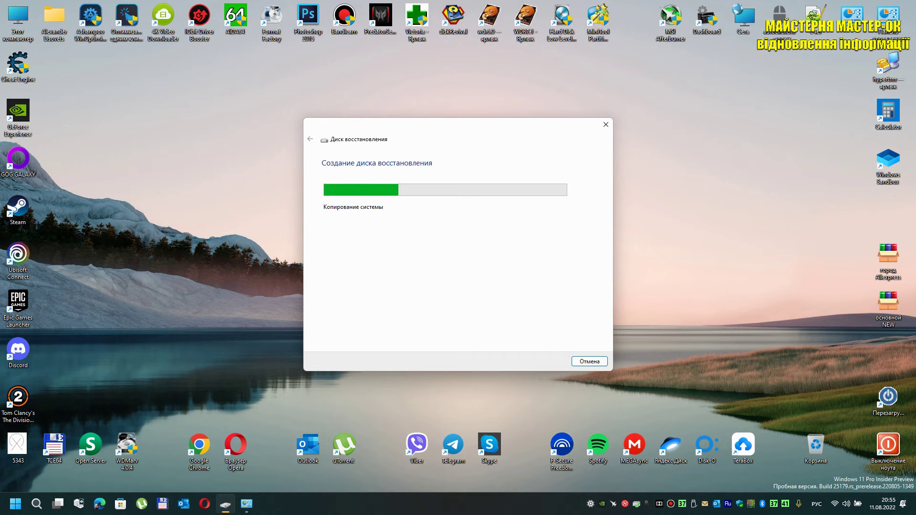
- Switch to MiniTool Partition Wizard, inspect partition F: on Disk 3 and its available operations, and exit the program
left_click(598, 21)
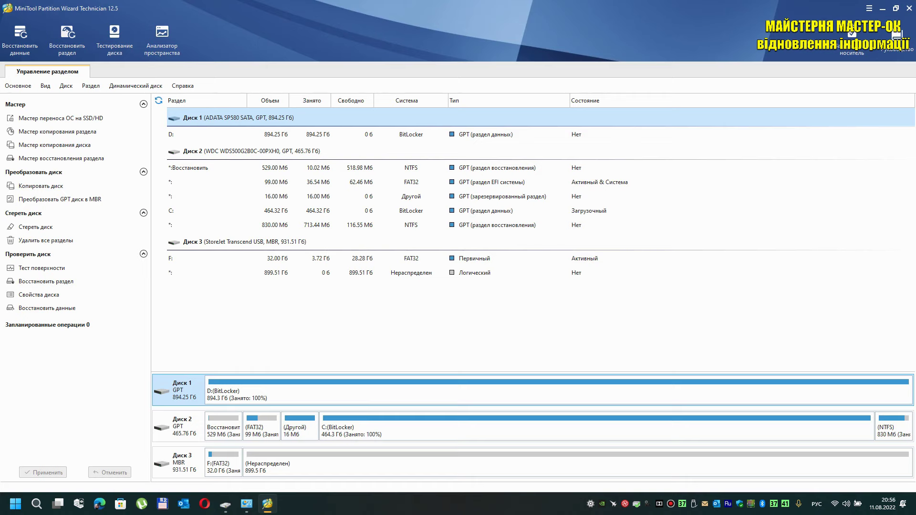
left_click(191, 258)
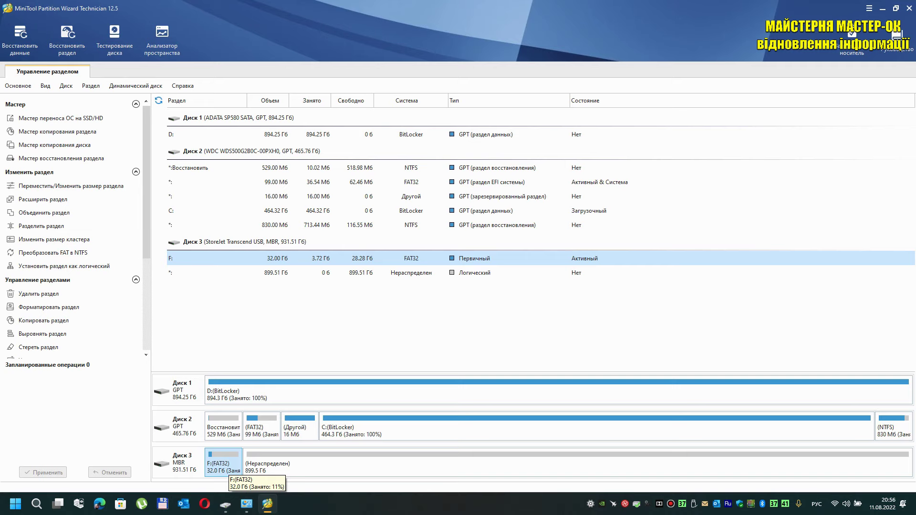
right_click(216, 465)
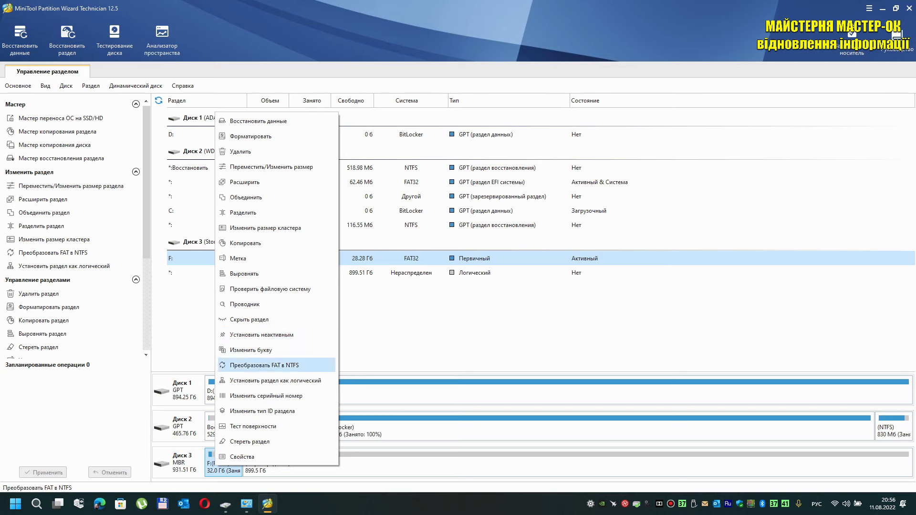
key("Escape")
left_click(909, 8)
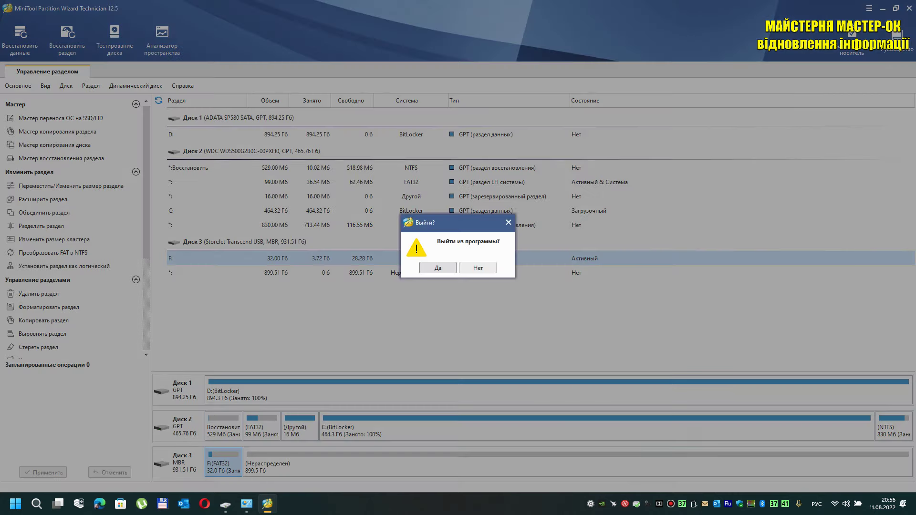
key("Return")
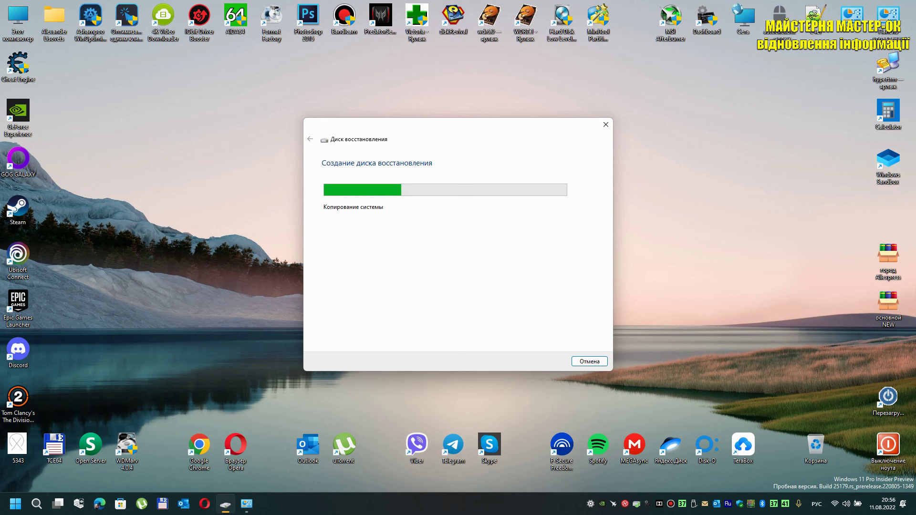
- Bring up the Control Panel's Recovery window to review its options and close it
mouse_move(246, 503)
left_click(298, 457)
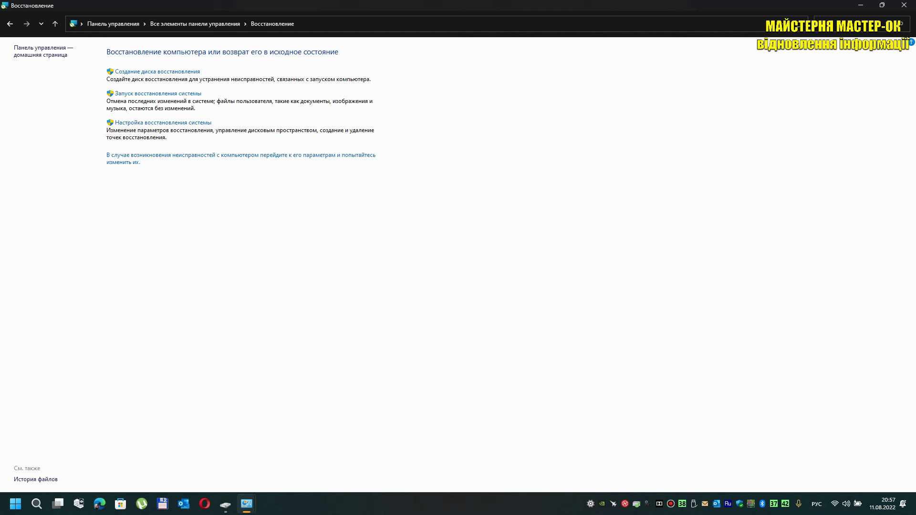
left_click(903, 4)
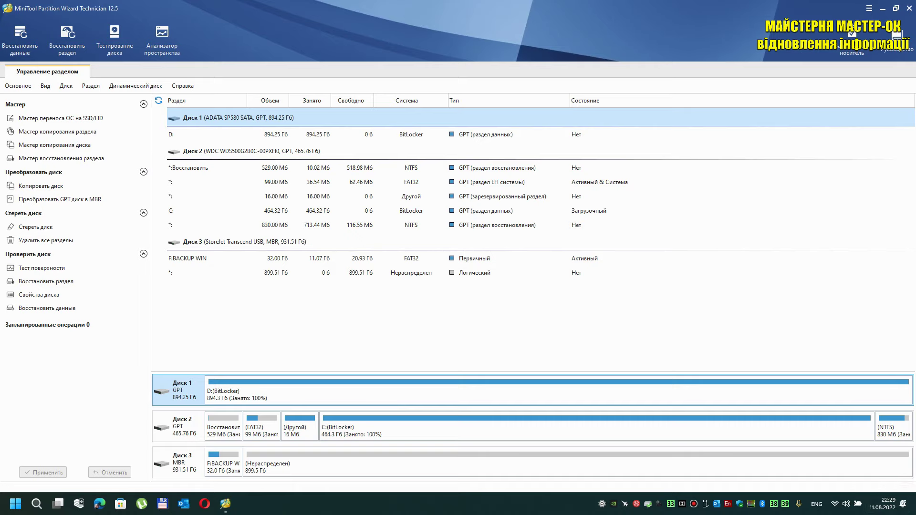
- Create a primary NTFS partition labelled Win11 with drive letter E: in Disk 3's unallocated space and apply the pending operation
right_click(330, 461)
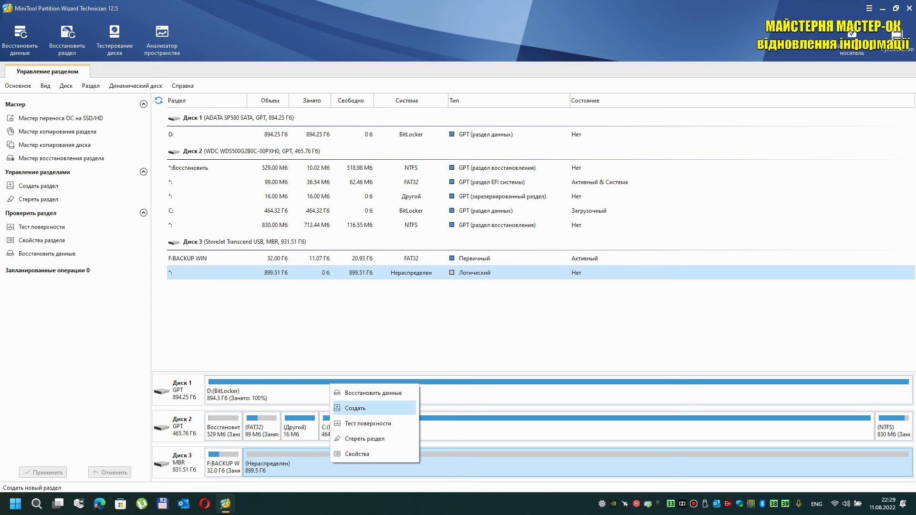
left_click(356, 408)
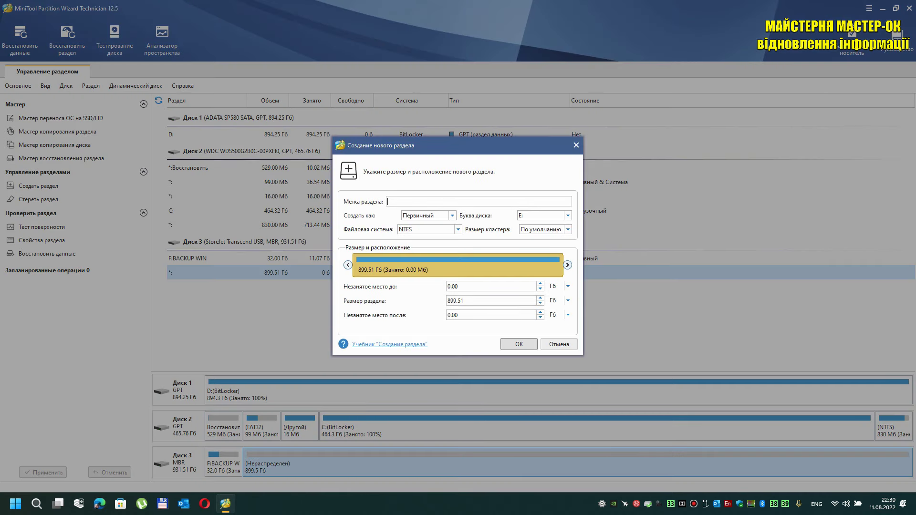
type("Win11")
key("Return")
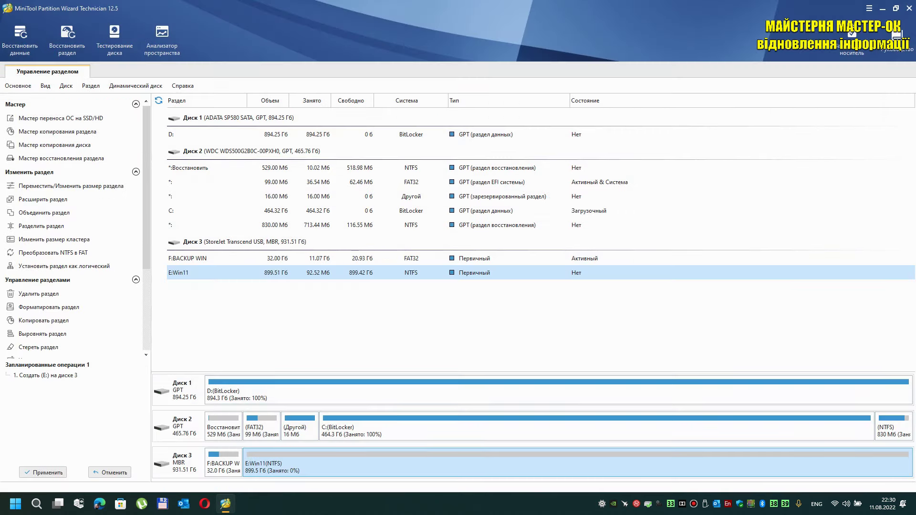
left_click(43, 472)
key("Return")
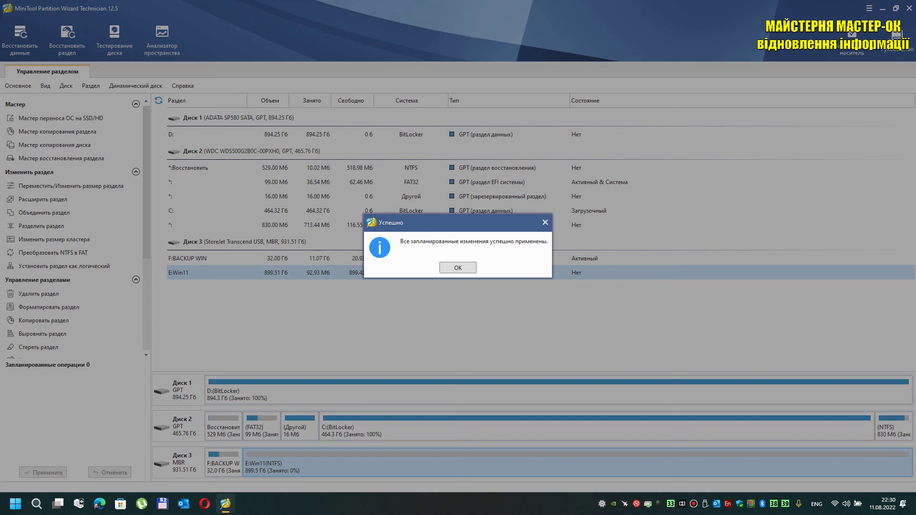
key("Return")
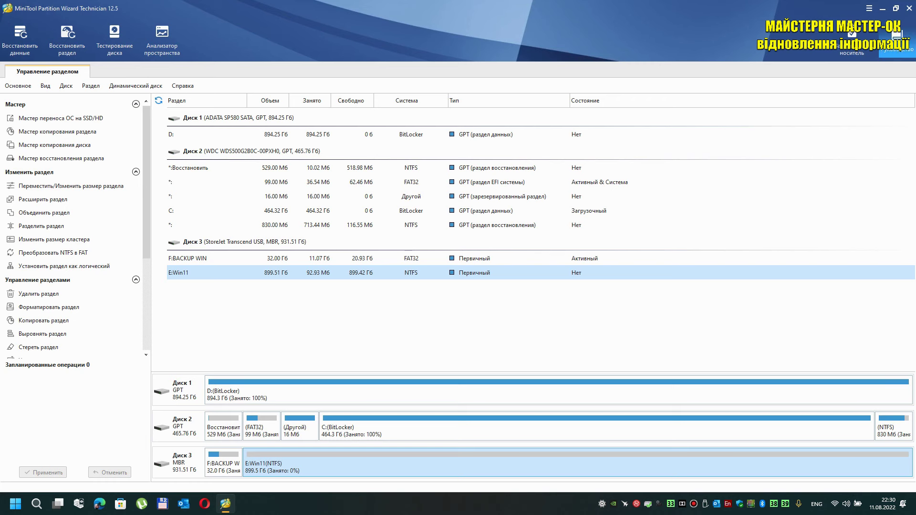
- Exit the partition manager and open Backup and Restore (Windows 7) in the Control Panel
left_click(909, 9)
key("Return")
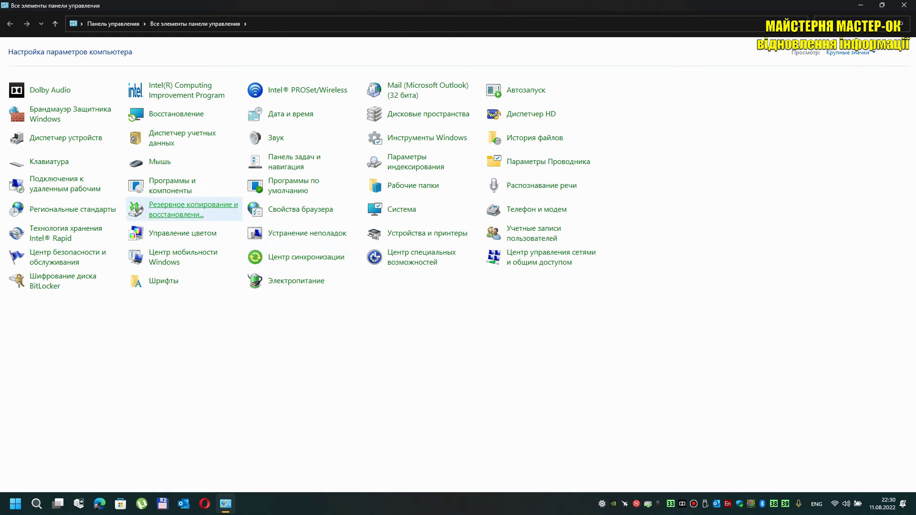
left_click(182, 210)
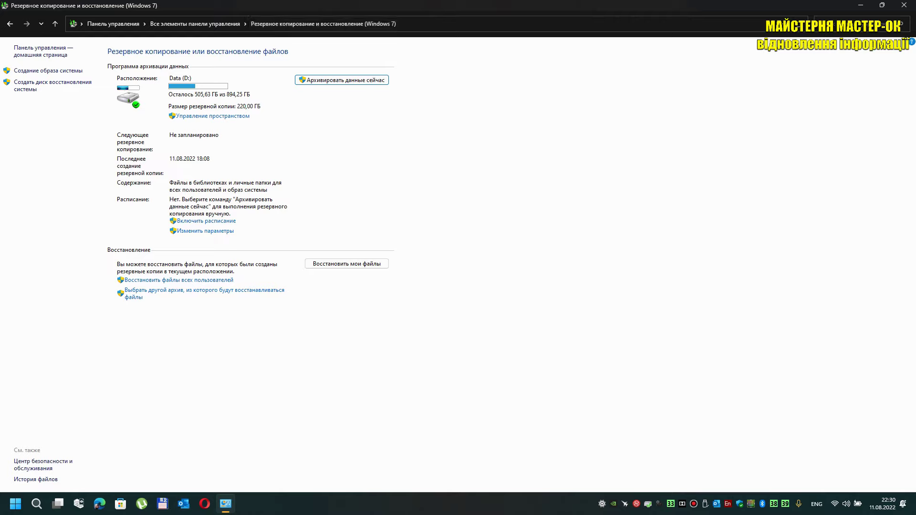
- Change the backup settings to store archives on Win11 (E:) and let Windows choose what to back up
left_click(205, 231)
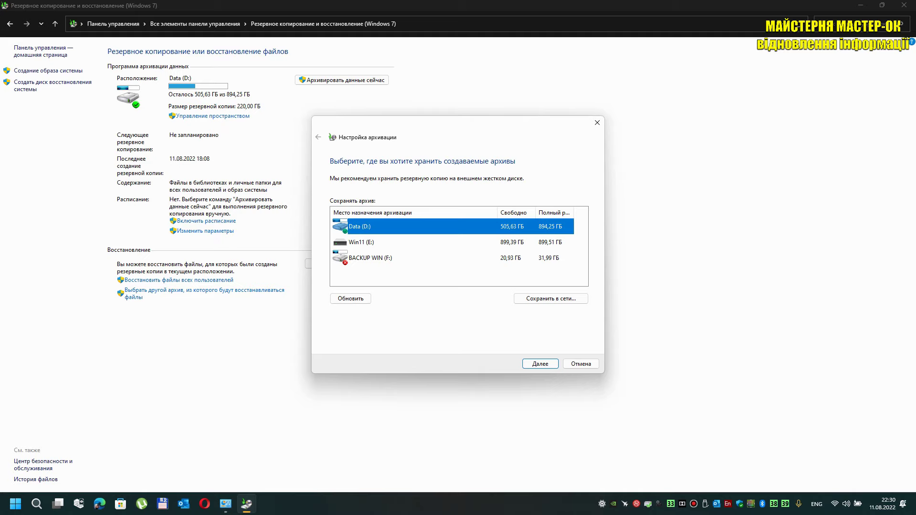
left_click(361, 242)
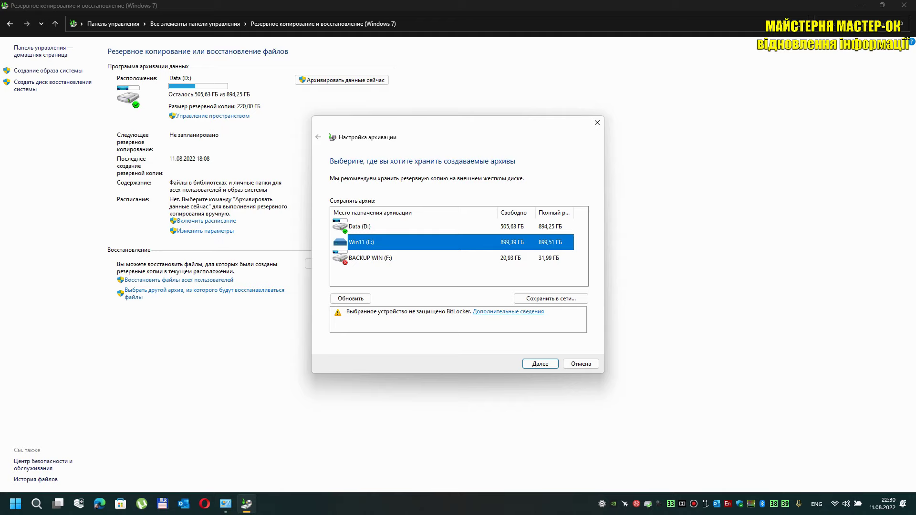
left_click(359, 226)
left_click(370, 257)
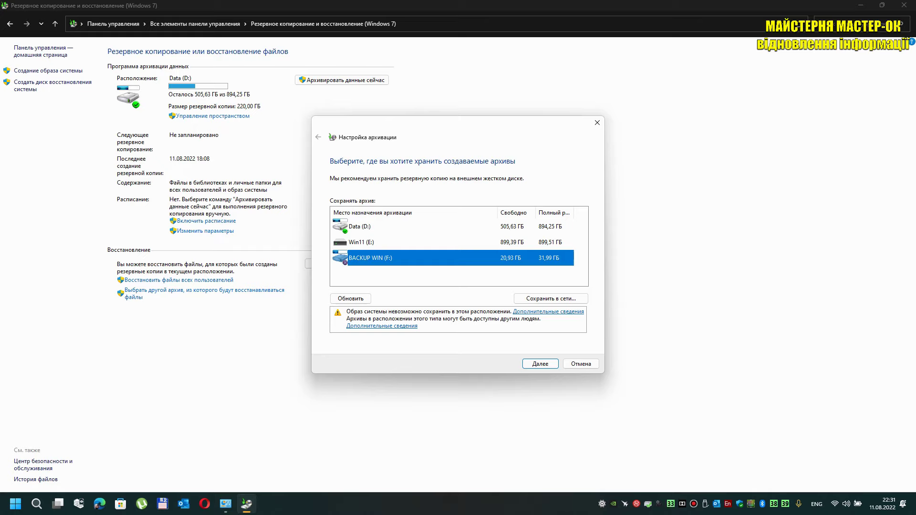
left_click(361, 242)
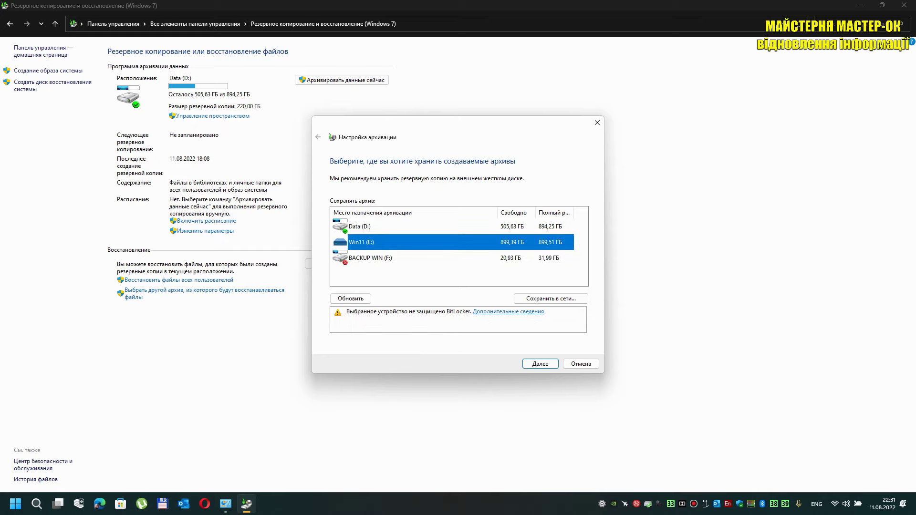
key("Return")
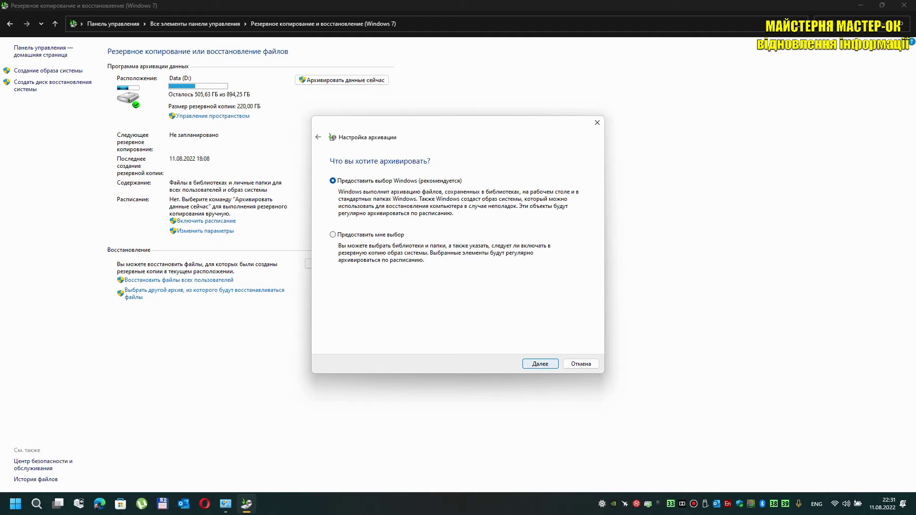
left_click(528, 364)
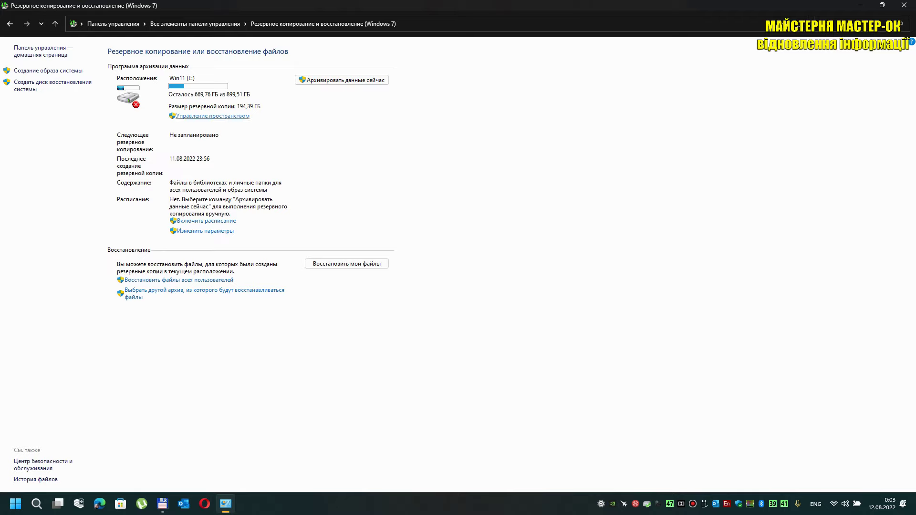
- Review the backup's disk space usage and its destination settings without changing them, and close Backup and Restore
left_click(212, 116)
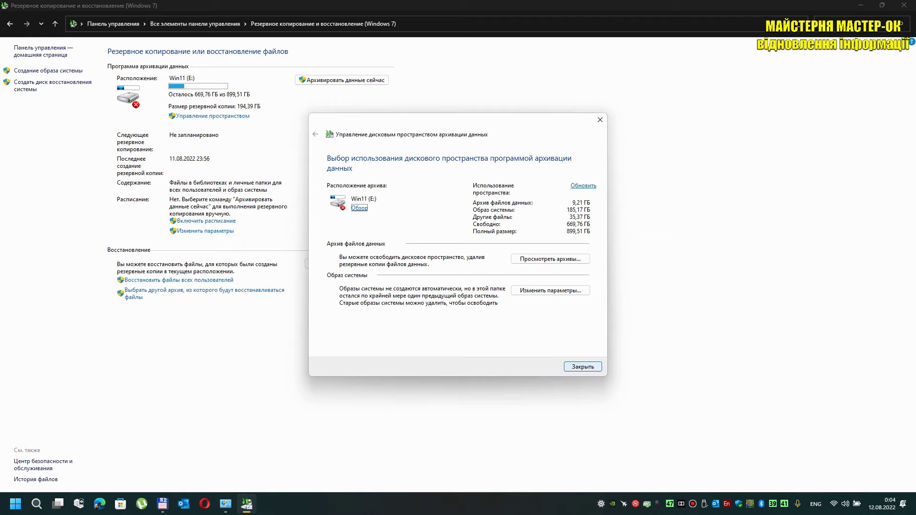
key("Return")
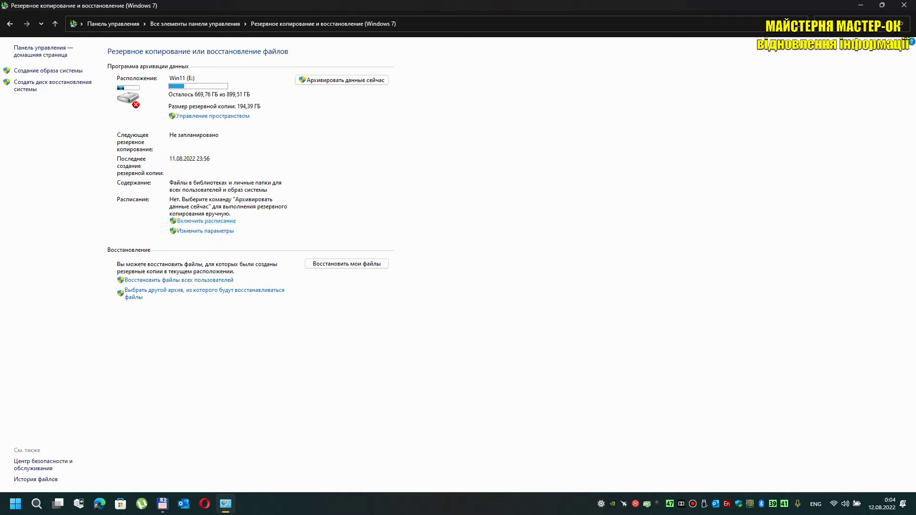
left_click(206, 231)
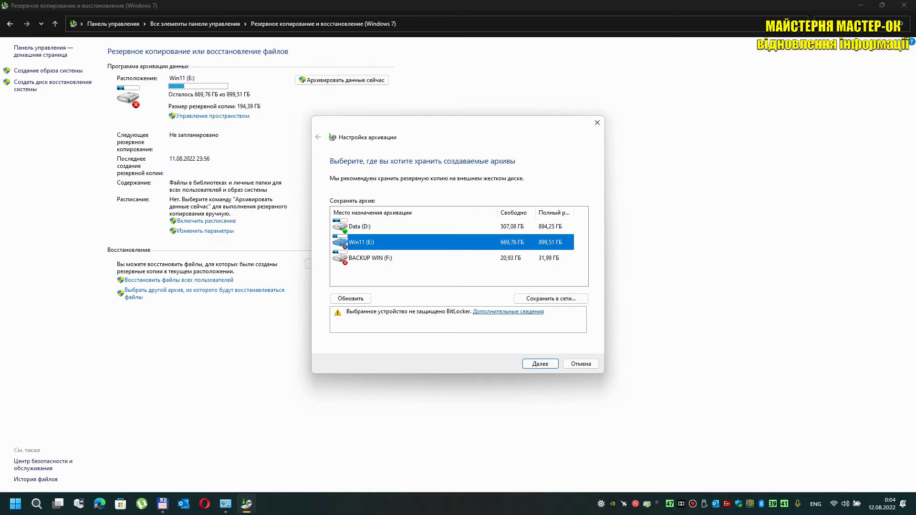
left_click(597, 122)
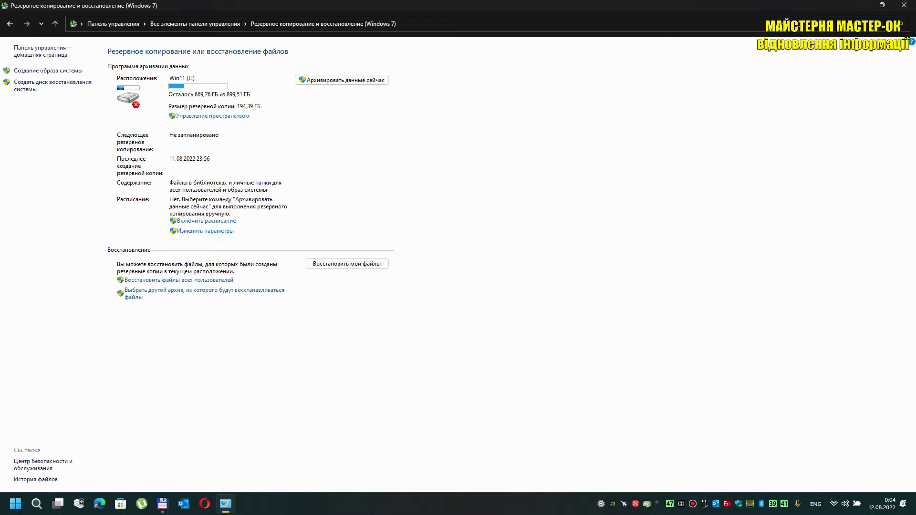
left_click(904, 5)
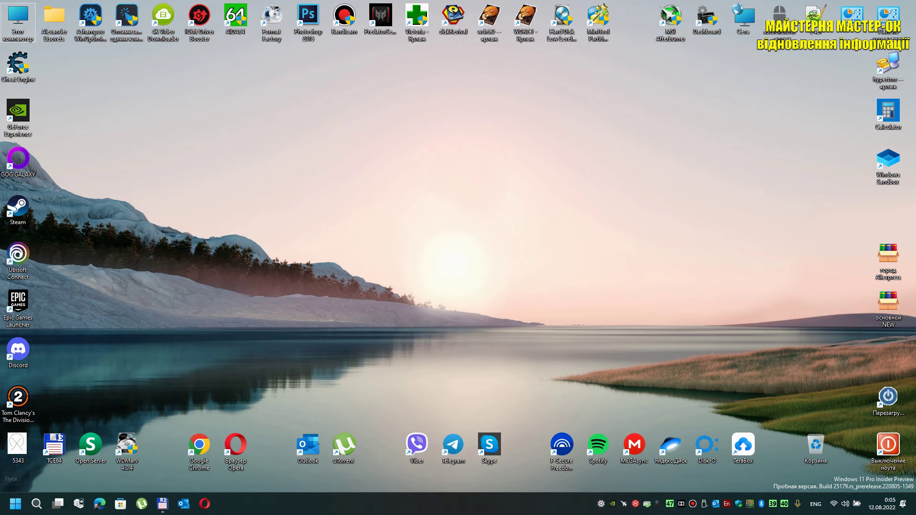
- Browse the Win11 (E:) drive in File Explorer, examine the restore options of the computer's backup folder, and close everything
double_click(17, 22)
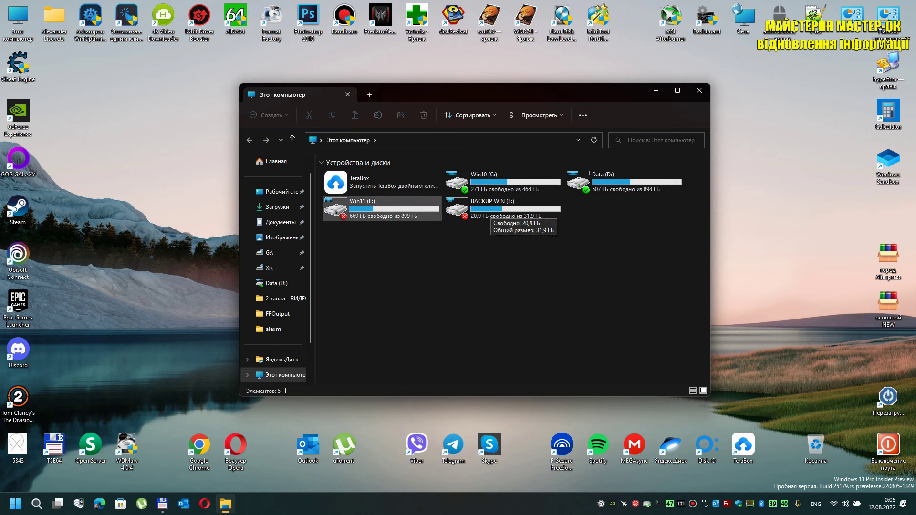
double_click(363, 206)
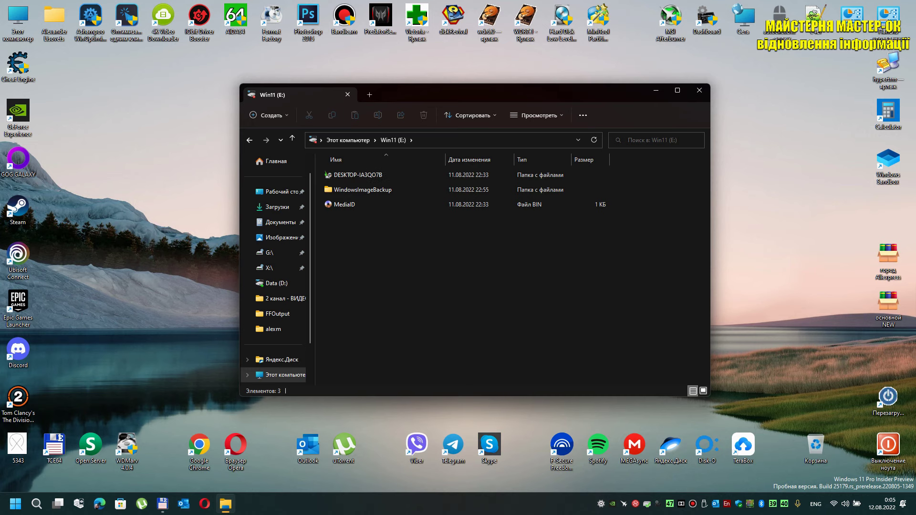
double_click(353, 175)
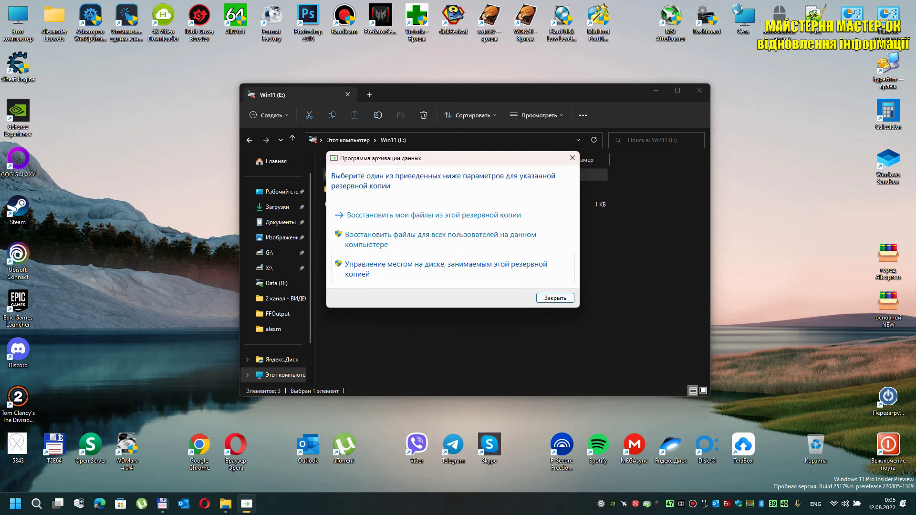
left_click(555, 298)
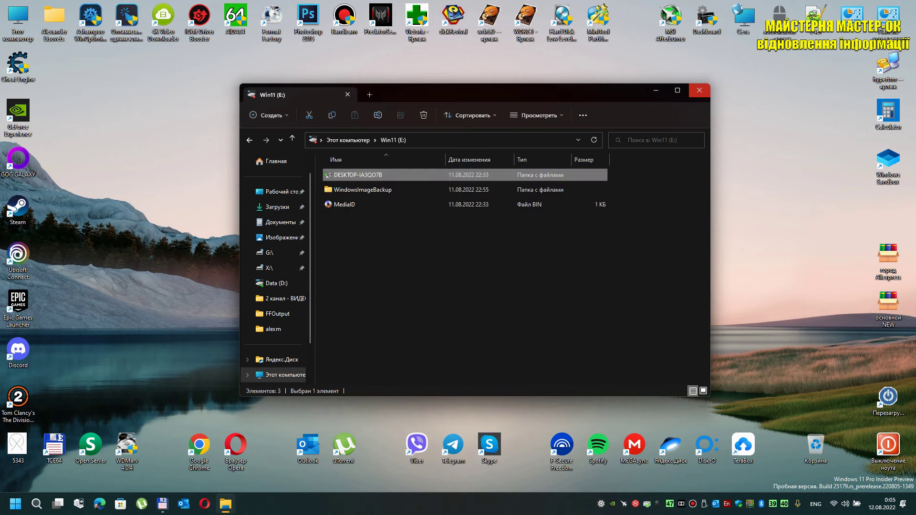
left_click(699, 90)
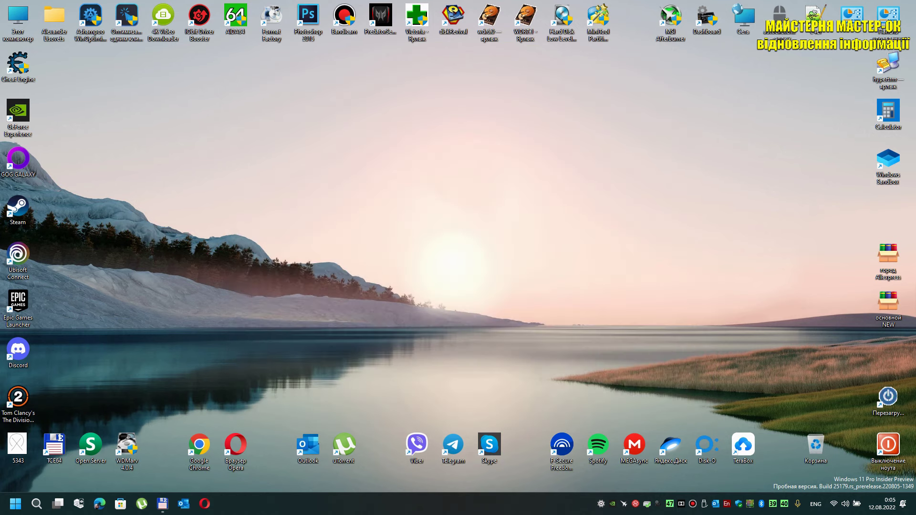
- Switch to Windows Settings, examine the Recovery page through Windows Update's advanced options, and close Settings
key("super+x")
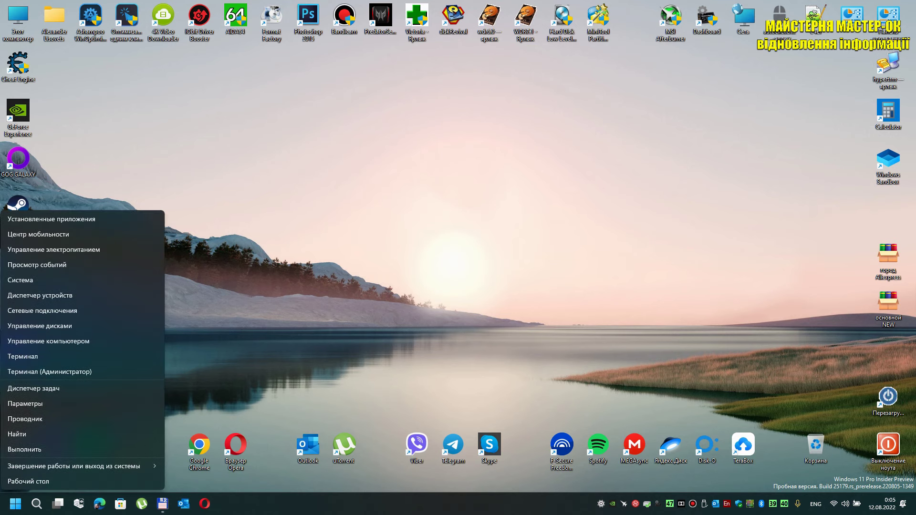
key("Up")
key("Up")
key("Up")
key("Up")
key("Up")
key("Up")
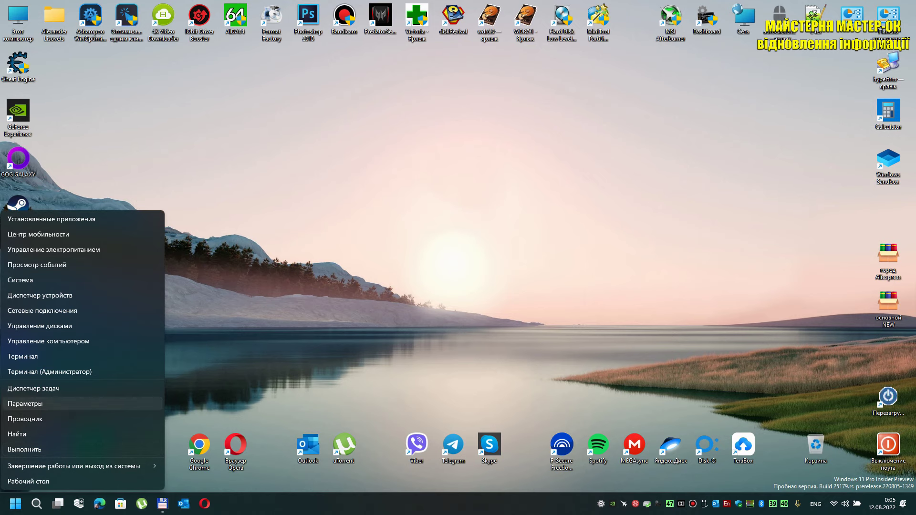
key("Return")
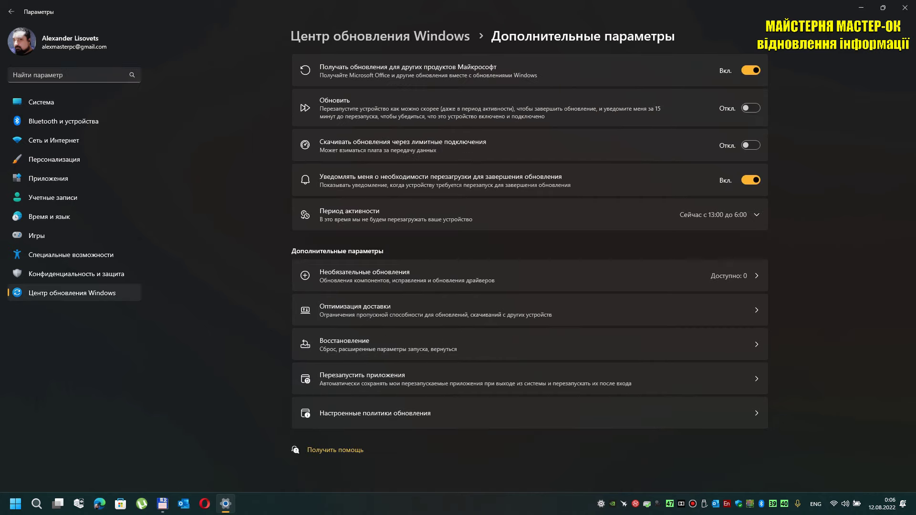
key("alt+Left")
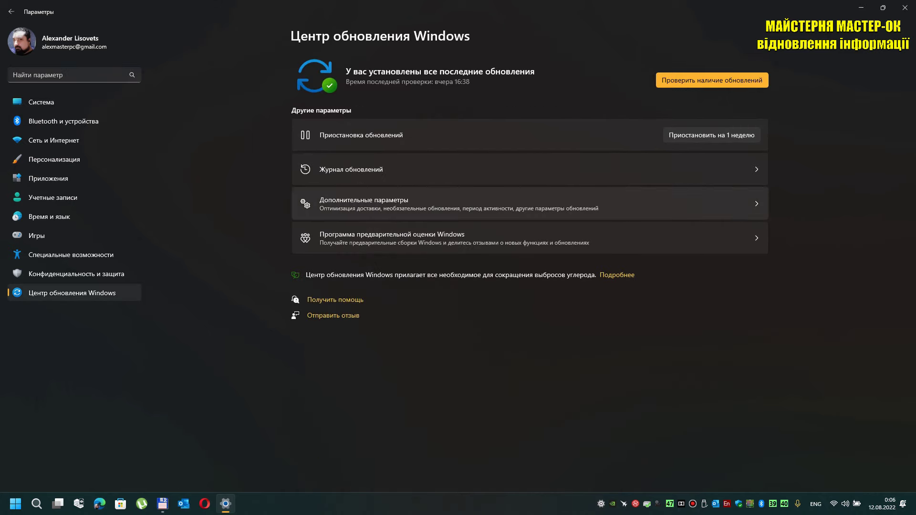
left_click(525, 204)
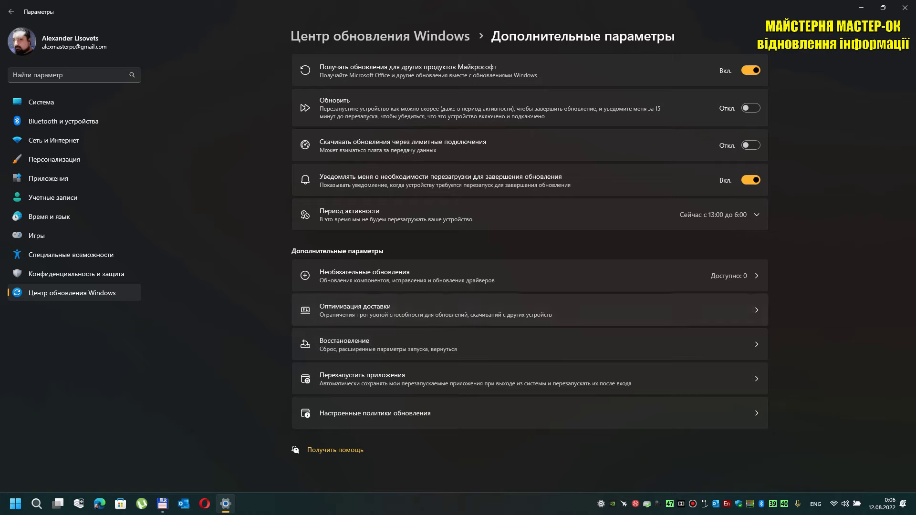
left_click(477, 344)
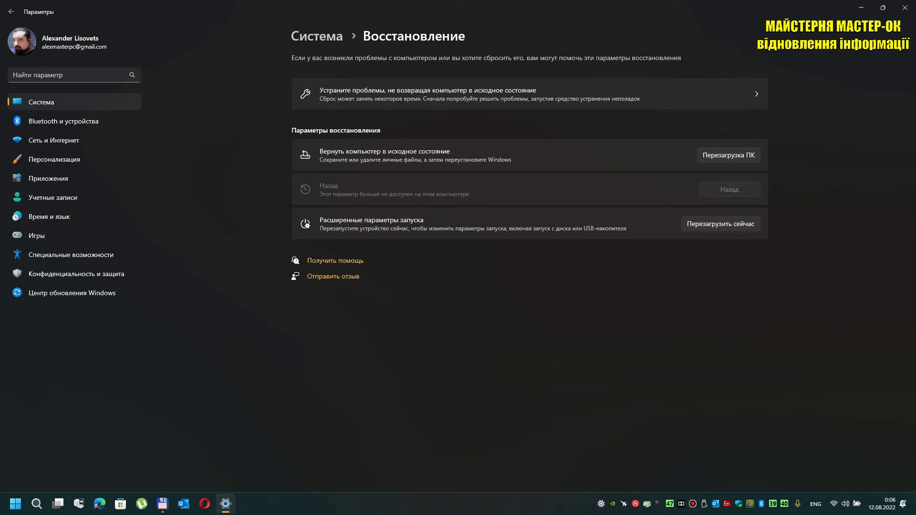
left_click(904, 7)
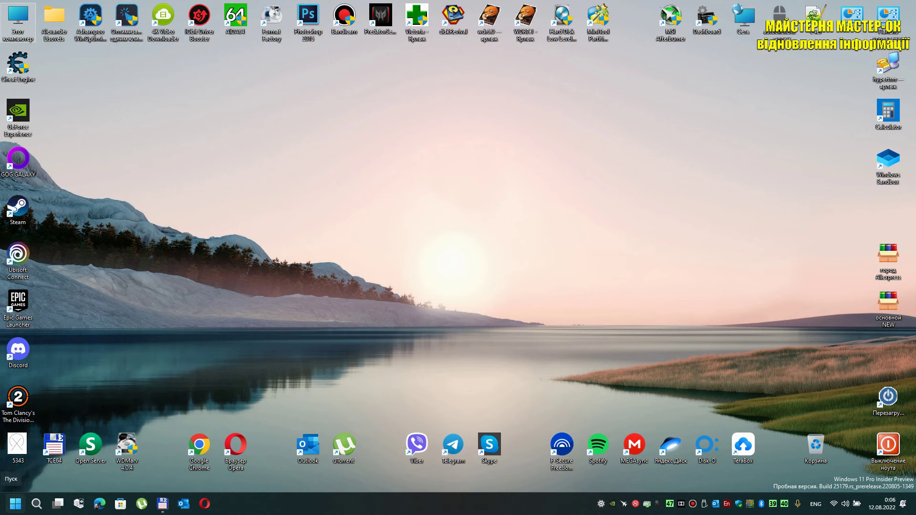
- Examine the computer's power options, including restart, and dismiss them without choosing one
key("super")
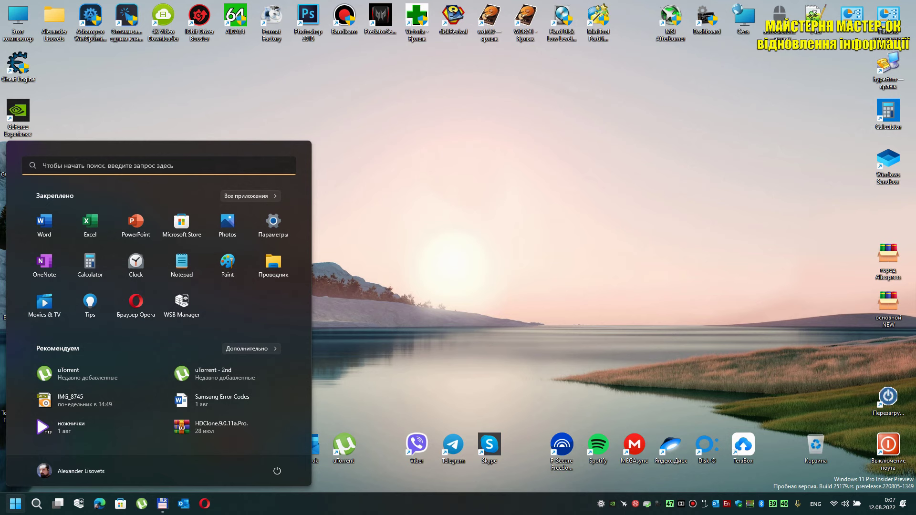
left_click(276, 471)
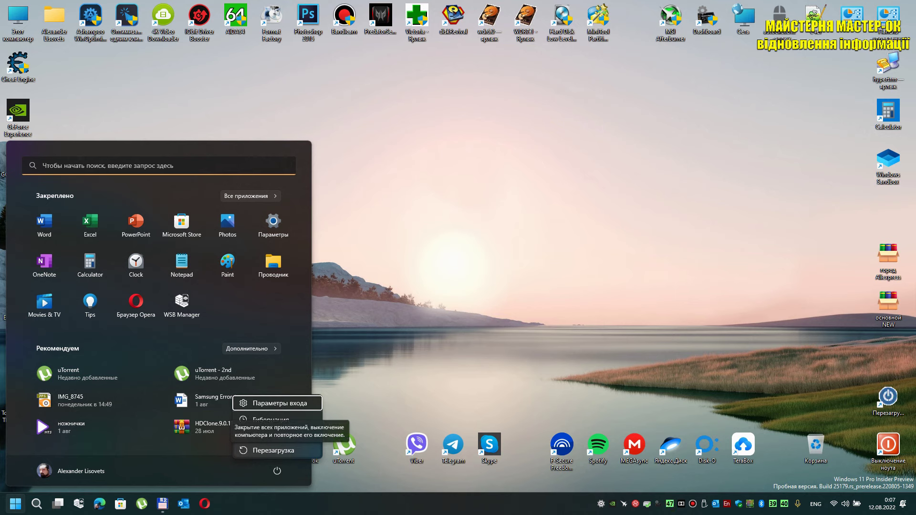
key("Escape")
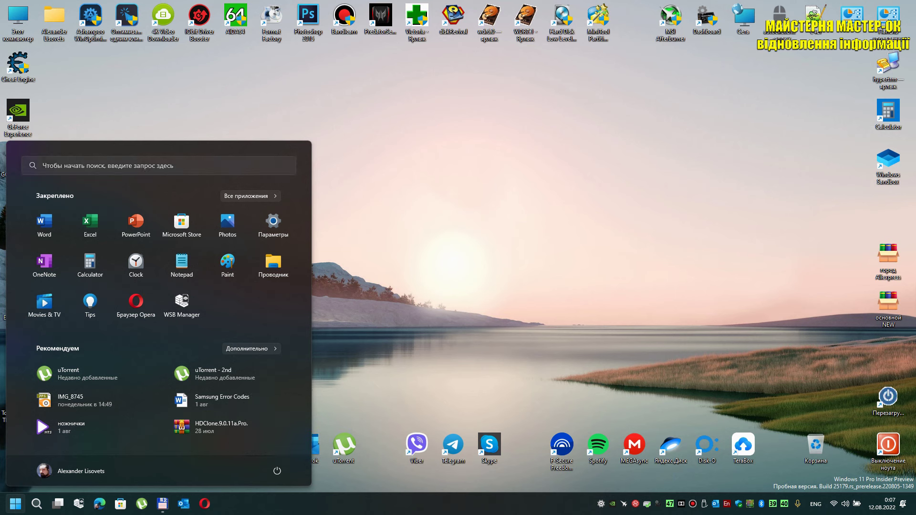
key("Escape")
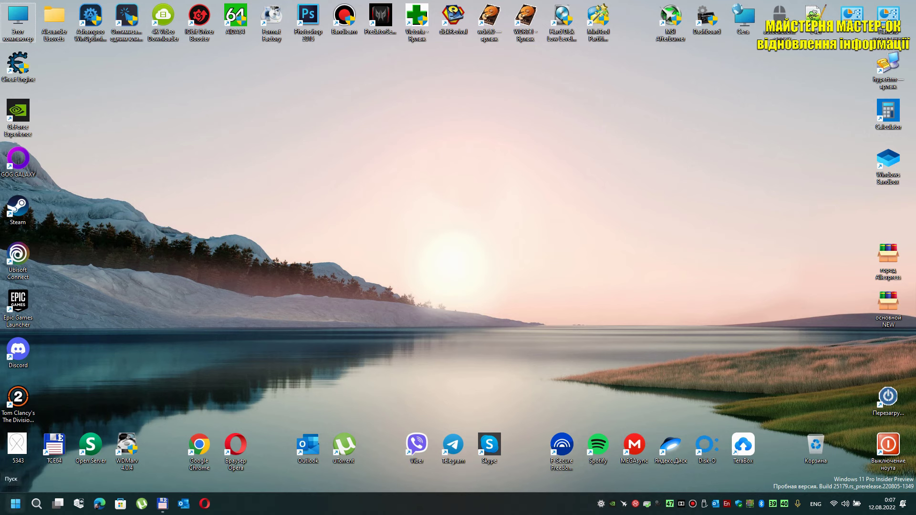
key("super+x")
key("Up")
key("Up")
key("Up")
key("Up")
key("Up")
key("Escape")
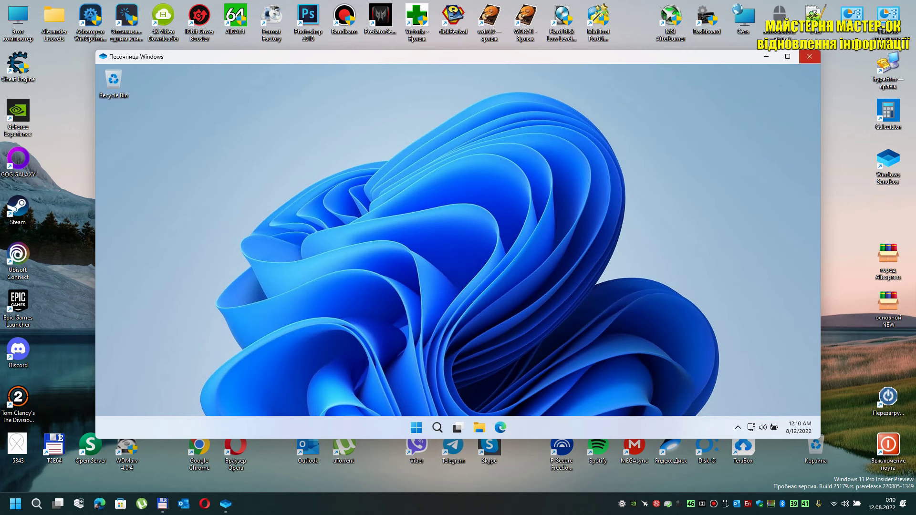
- Close Windows Sandbox and accept the deletion of its contents
left_click(809, 56)
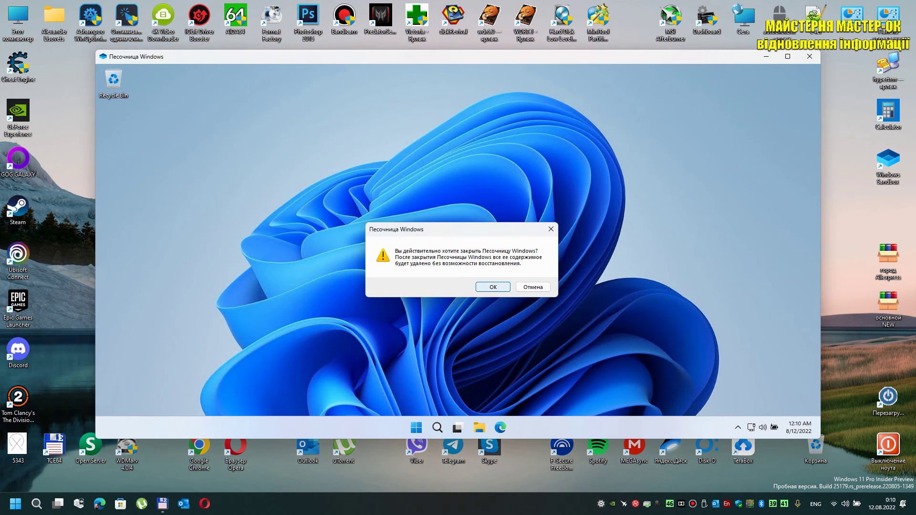
key("Return")
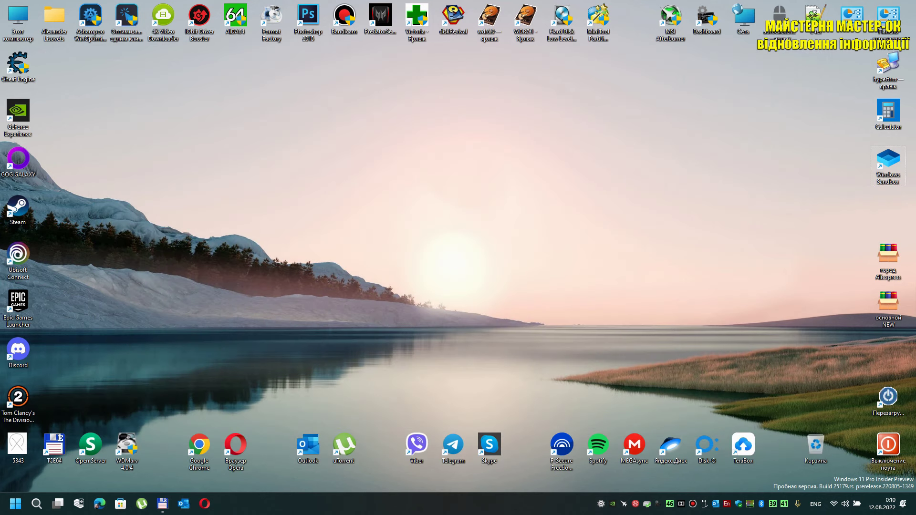